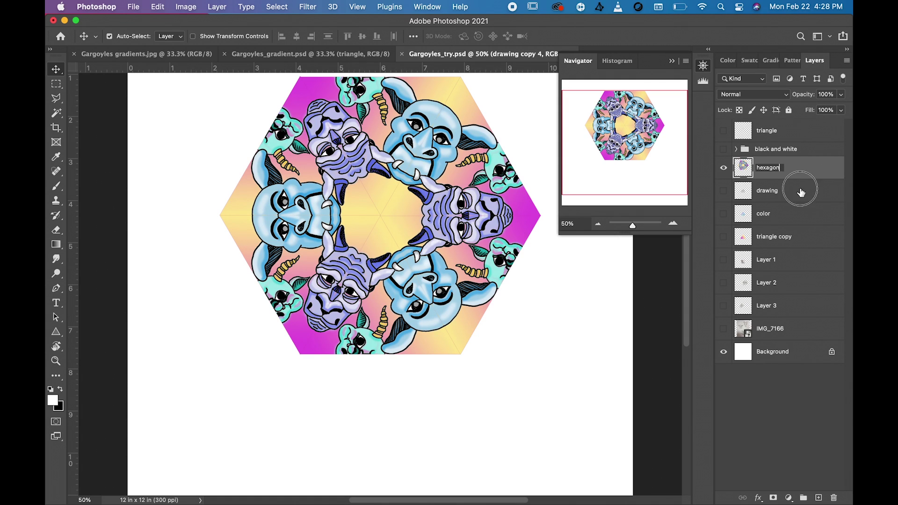
# - Commit the layer name 'hexagon', zoom out, and move the hexagon to the canvas's top centre
pyautogui.press('Return')
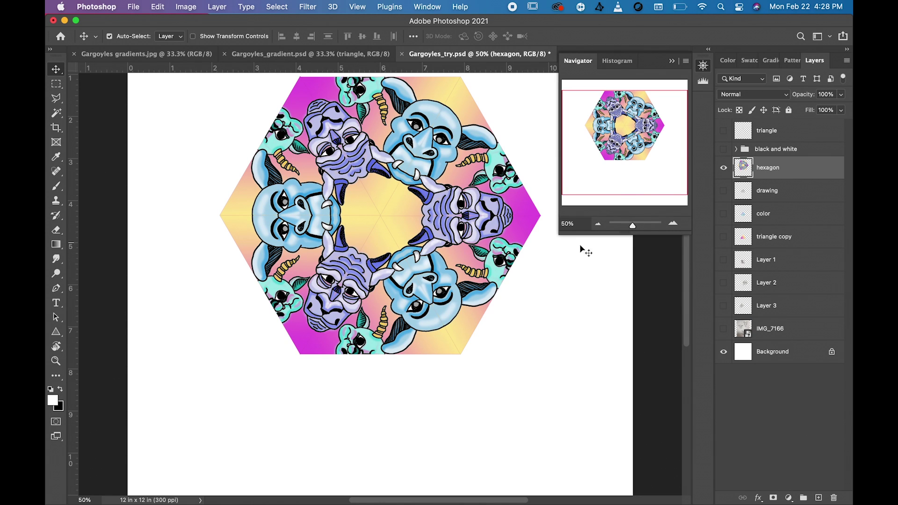
pyautogui.click(599, 226)
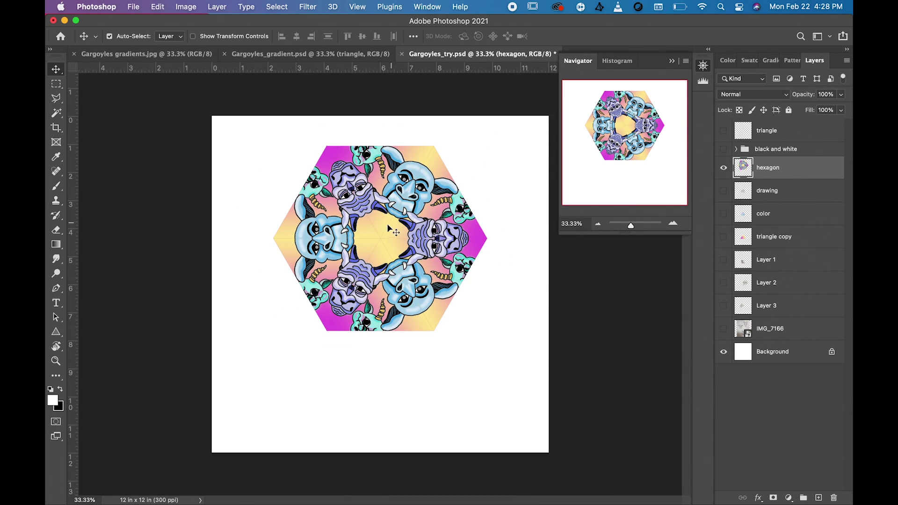
pyautogui.moveTo(397, 221); pyautogui.dragTo(398, 187)
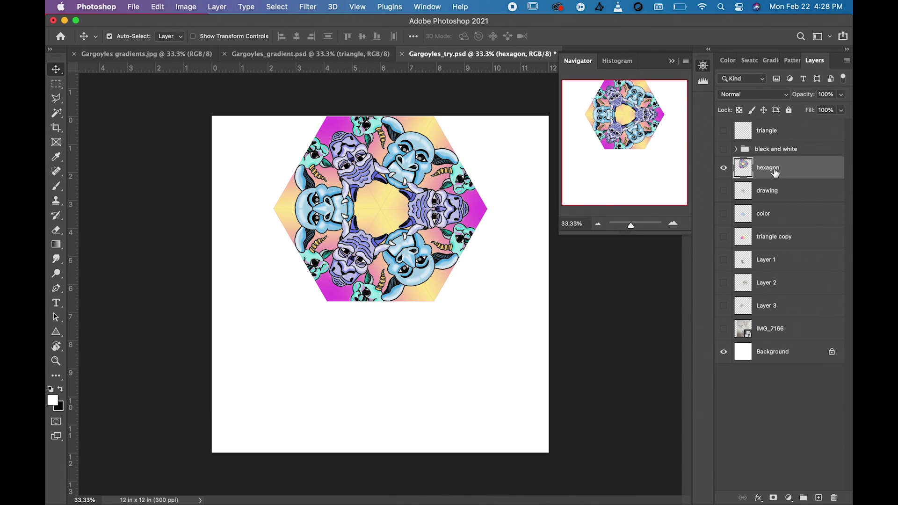
# - Duplicate the hexagon layer and place the copy directly below the original
pyautogui.moveTo(776, 170); pyautogui.dragTo(804, 426)
pyautogui.moveTo(783, 169); pyautogui.dragTo(819, 492)
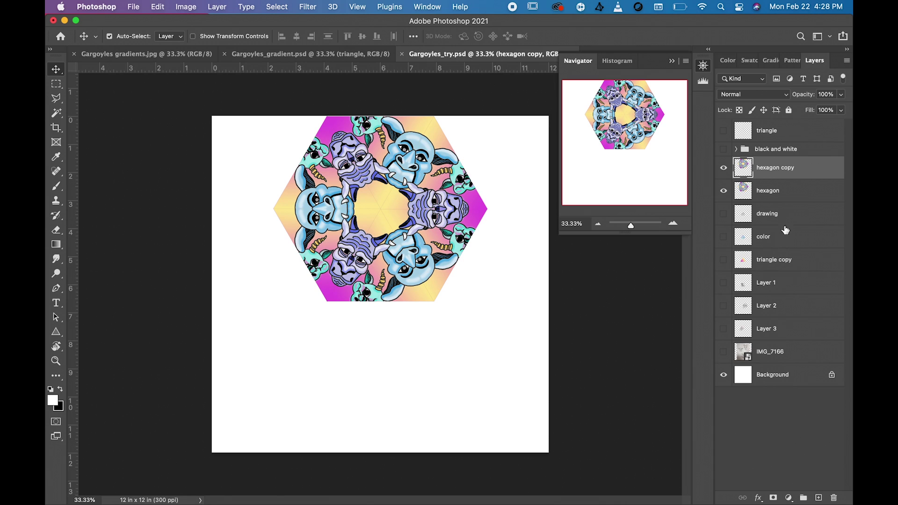
pyautogui.moveTo(448, 210); pyautogui.dragTo(448, 383)
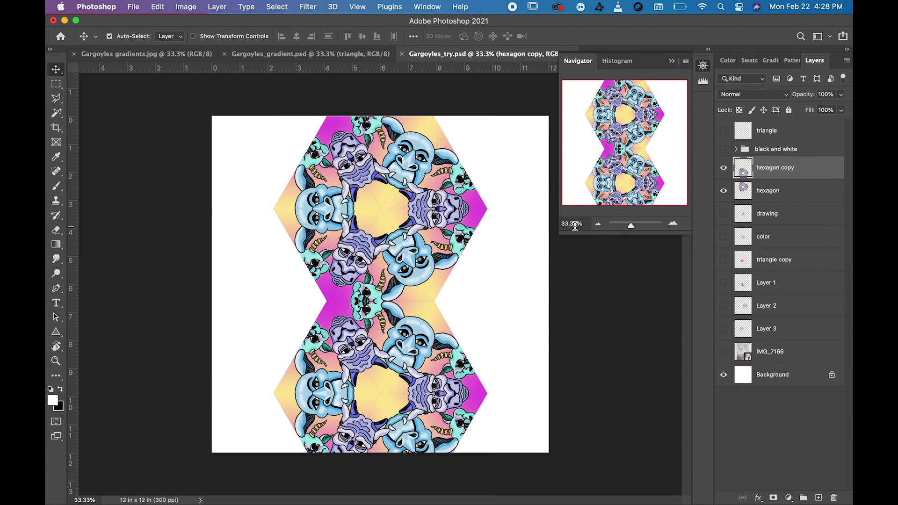
# - Duplicate again and fit the new copy against the left edge between the two hexagons
pyautogui.moveTo(791, 164); pyautogui.dragTo(819, 498)
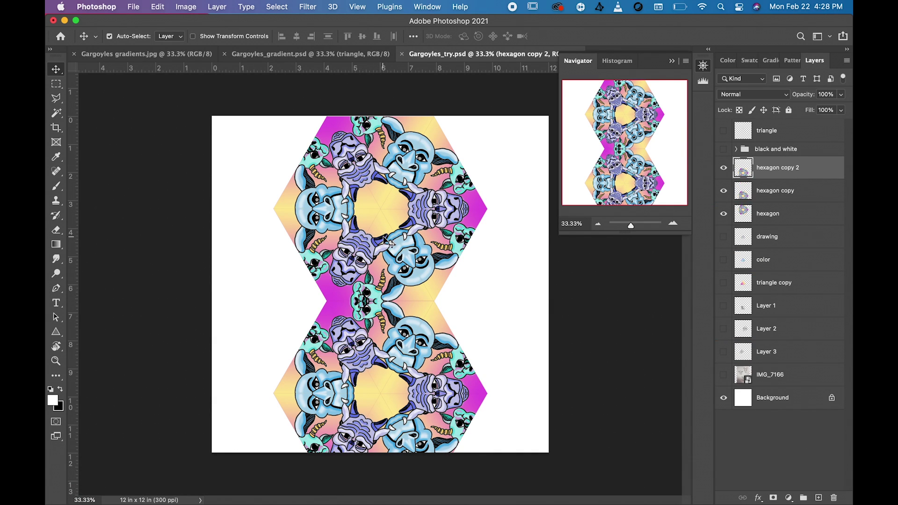
pyautogui.moveTo(377, 373); pyautogui.dragTo(221, 282)
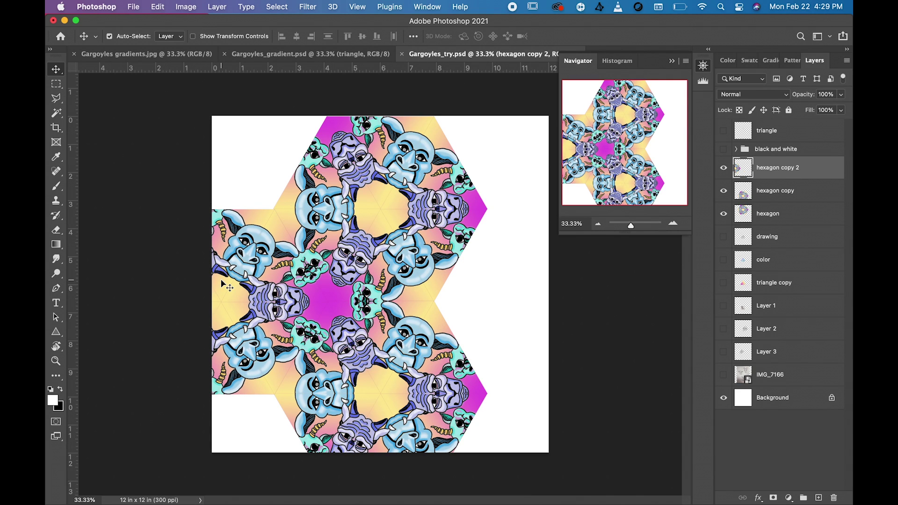
pyautogui.press('Up')
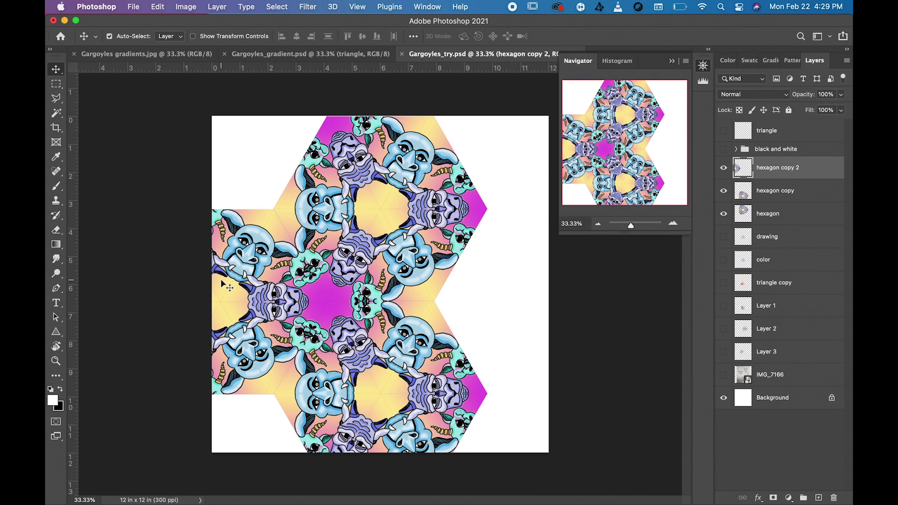
pyautogui.press('Down')
pyautogui.press('Up')
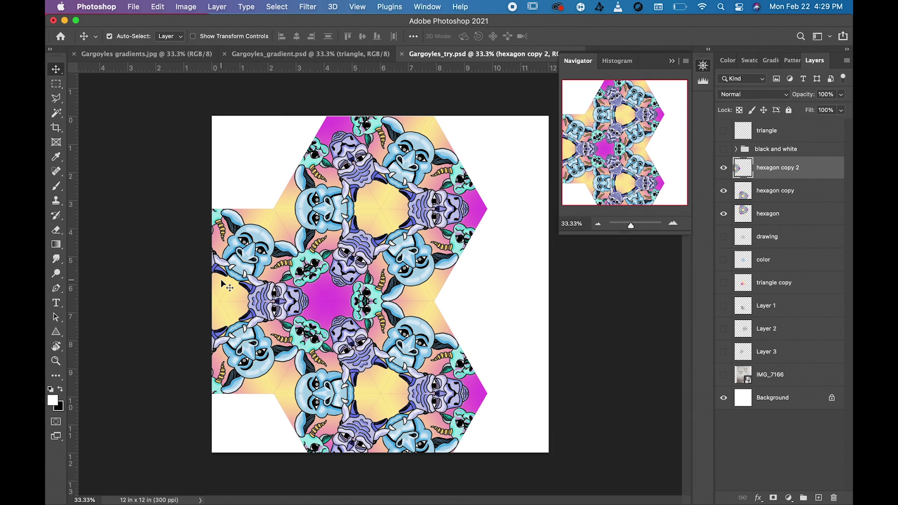
pyautogui.rightClick(788, 165)
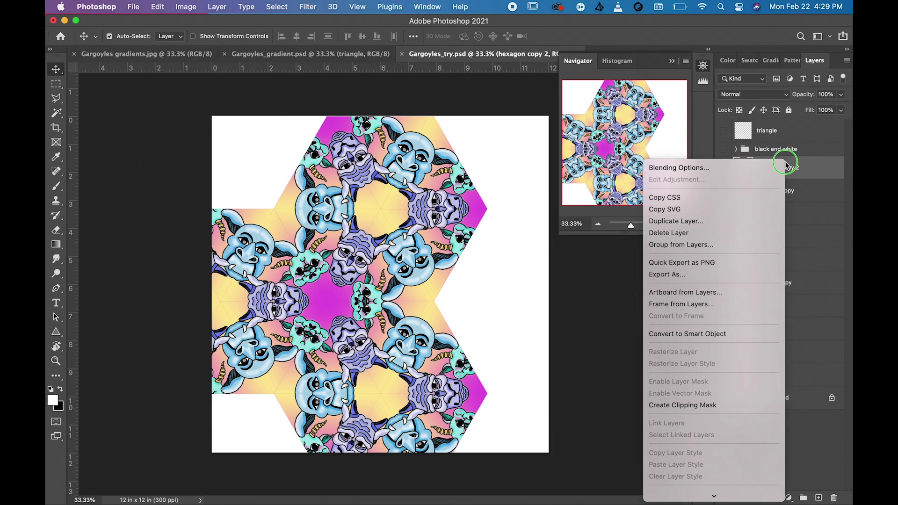
# - Duplicate hexagon copy 2 as copy 3 and move it to the canvas's right edge
pyautogui.click(716, 220)
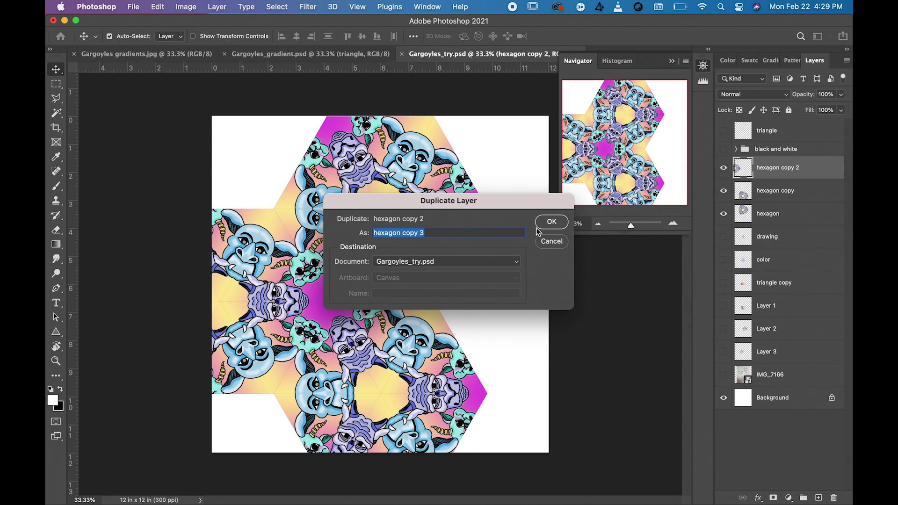
pyautogui.click(552, 222)
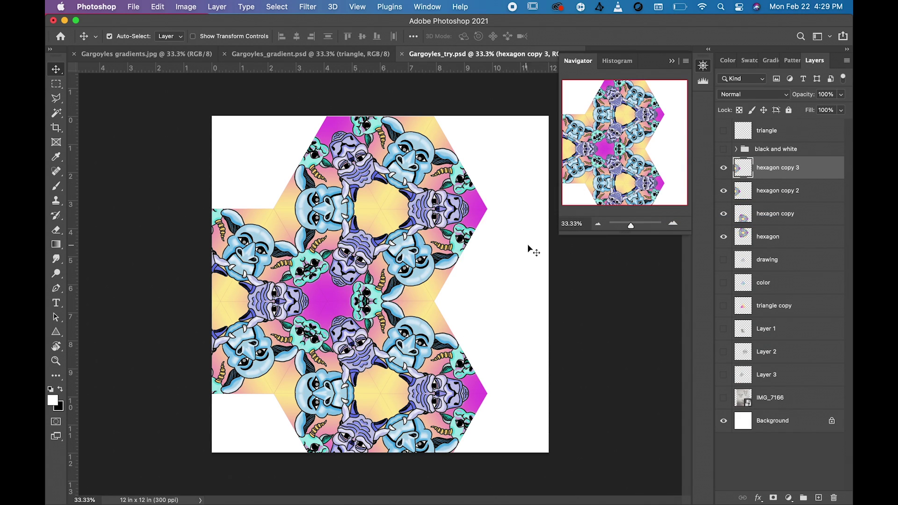
pyautogui.moveTo(217, 301); pyautogui.dragTo(569, 301)
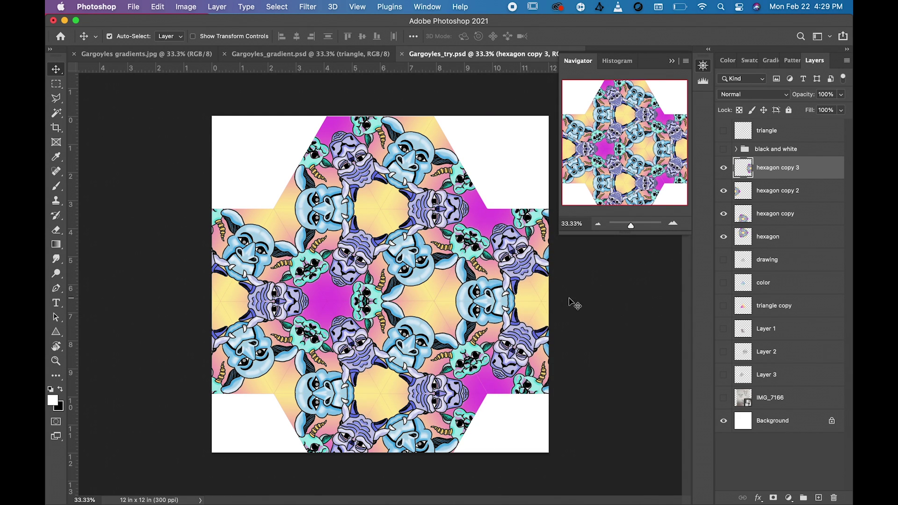
# - Duplicate copy 3 as hexagon copy 4 and move it up to the upper right
pyautogui.rightClick(784, 173)
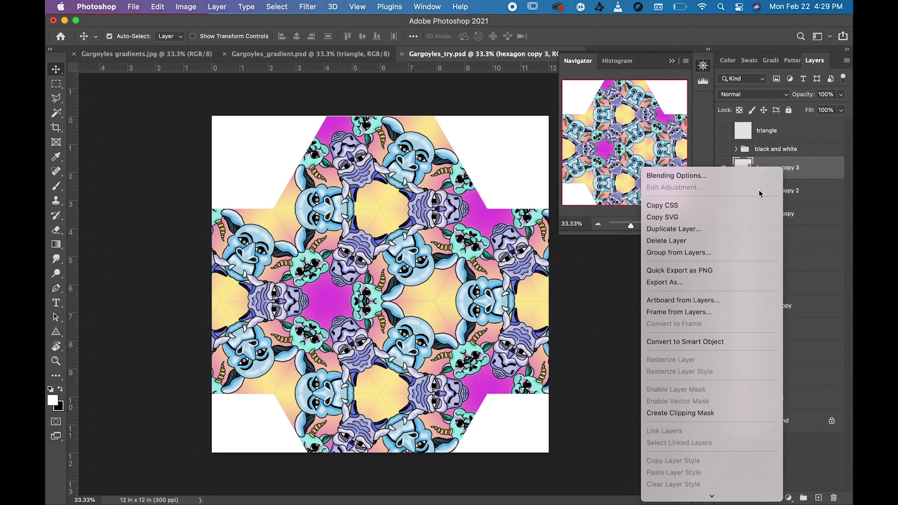
pyautogui.click(729, 230)
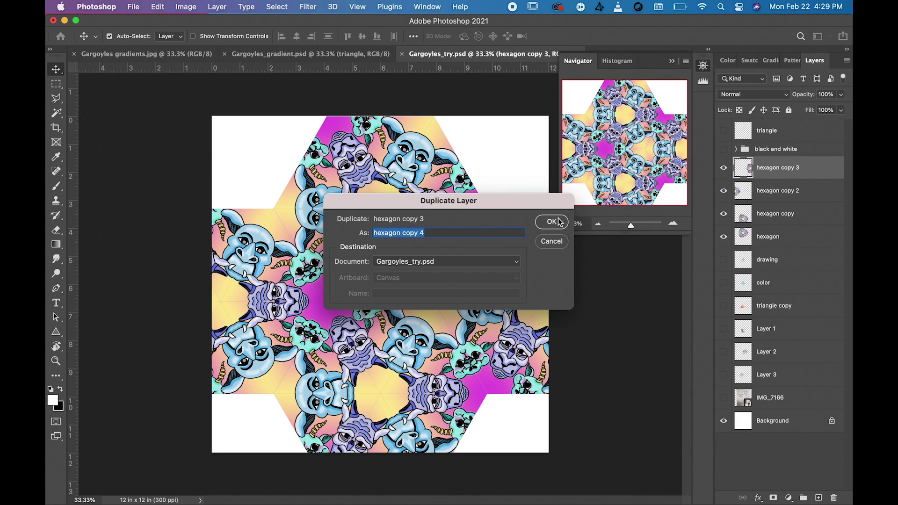
pyautogui.click(551, 222)
pyautogui.moveTo(381, 290); pyautogui.dragTo(519, 205)
pyautogui.press('super+z')
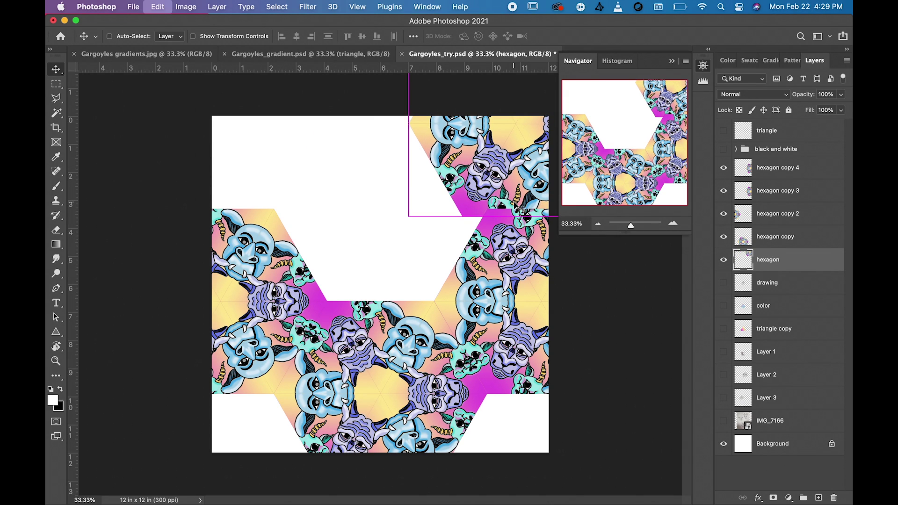
pyautogui.click(778, 167)
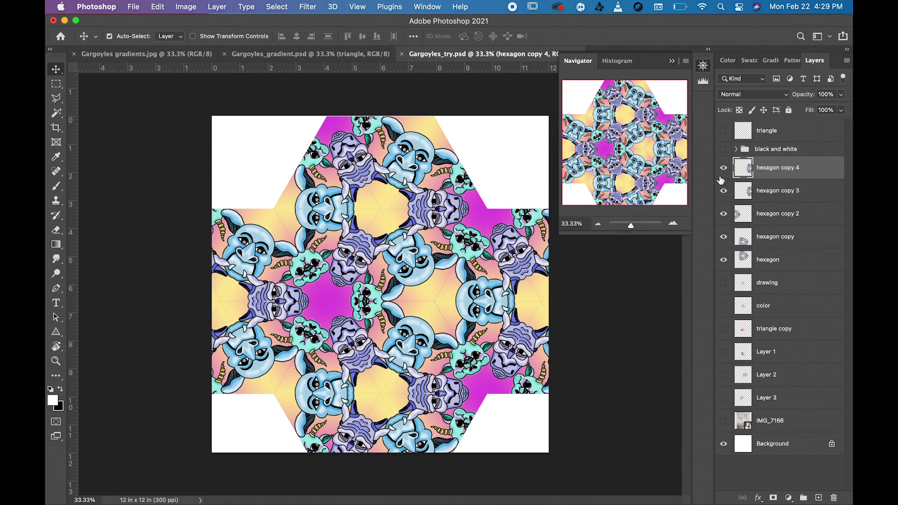
pyautogui.moveTo(406, 269); pyautogui.dragTo(496, 224)
pyautogui.press('super+z')
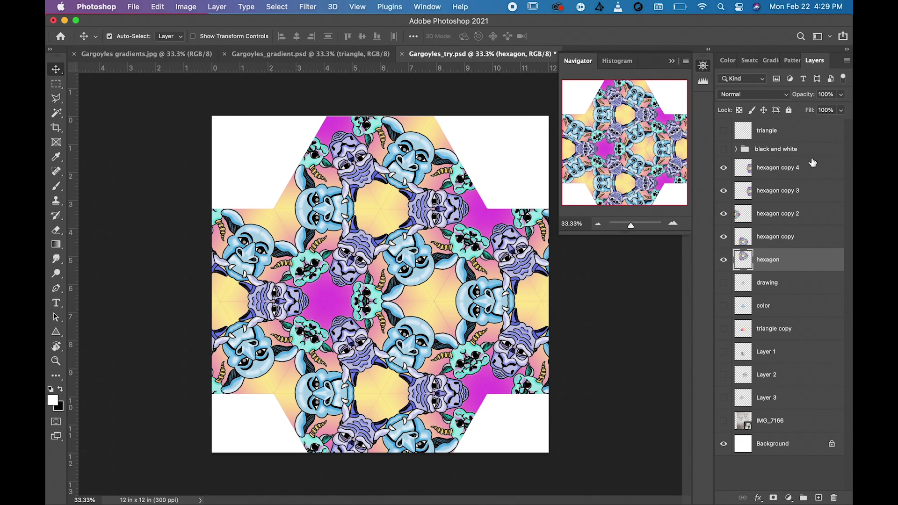
pyautogui.click(774, 170)
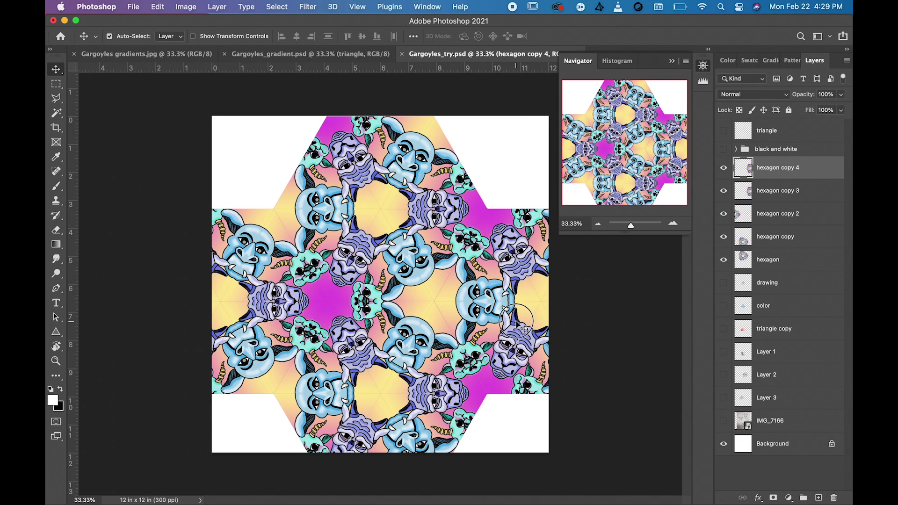
pyautogui.moveTo(518, 323); pyautogui.dragTo(513, 137)
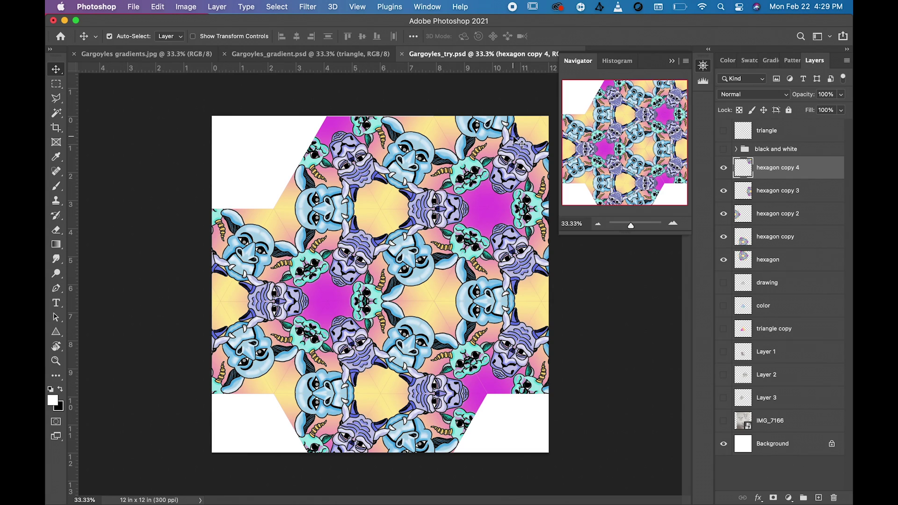
# - Duplicate hexagon copy 4 as copy 5 and move it over to the left
pyautogui.rightClick(787, 168)
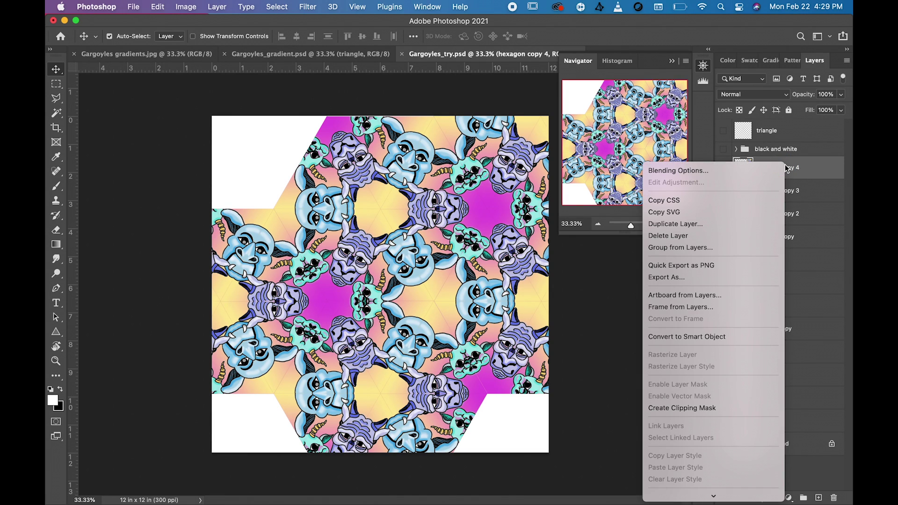
pyautogui.click(712, 225)
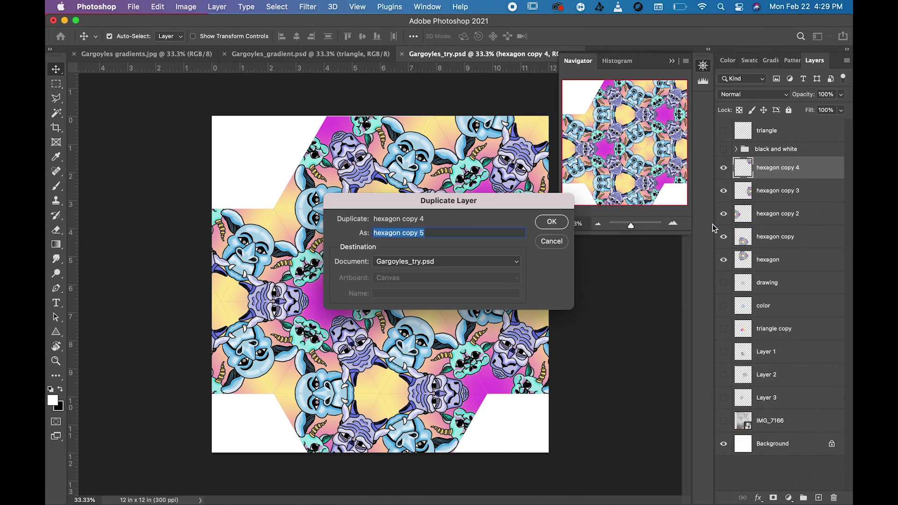
pyautogui.click(545, 221)
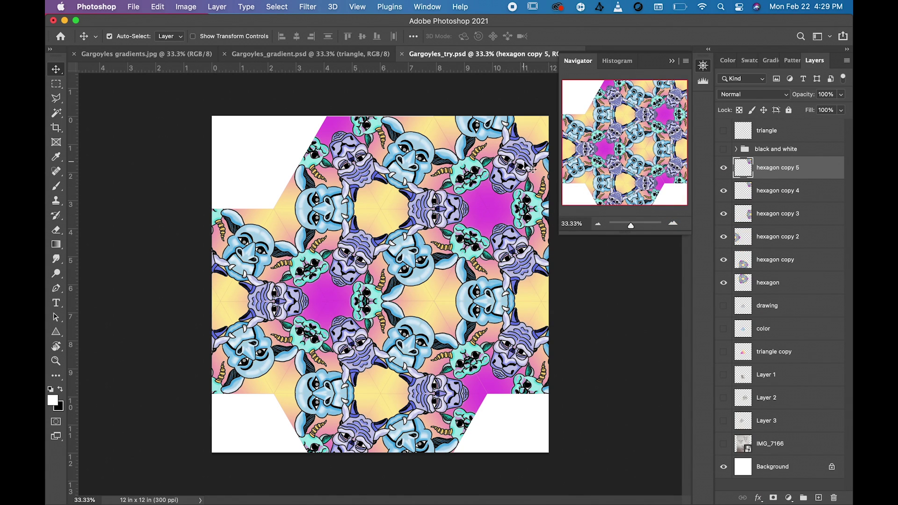
pyautogui.moveTo(532, 168); pyautogui.dragTo(216, 169)
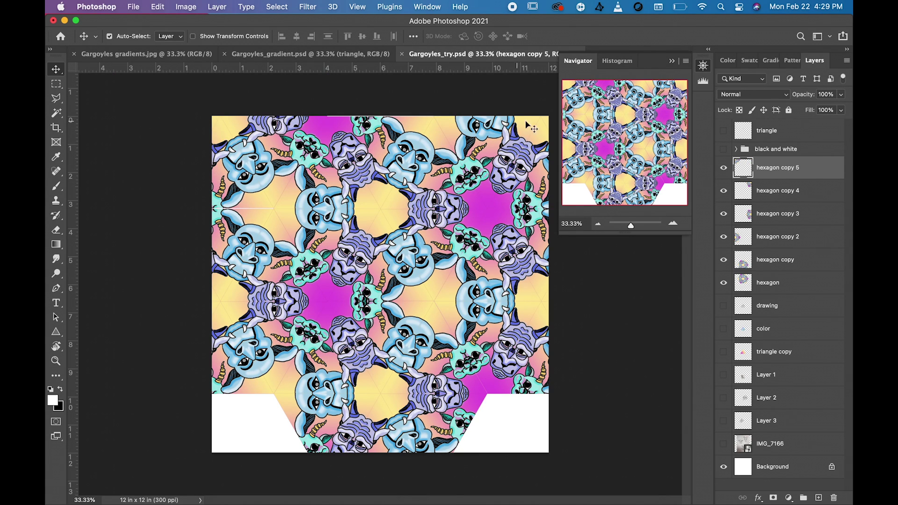
# - Duplicate copy 5 as hexagon copy 6 and fit it into the bottom-left white gap
pyautogui.rightClick(775, 169)
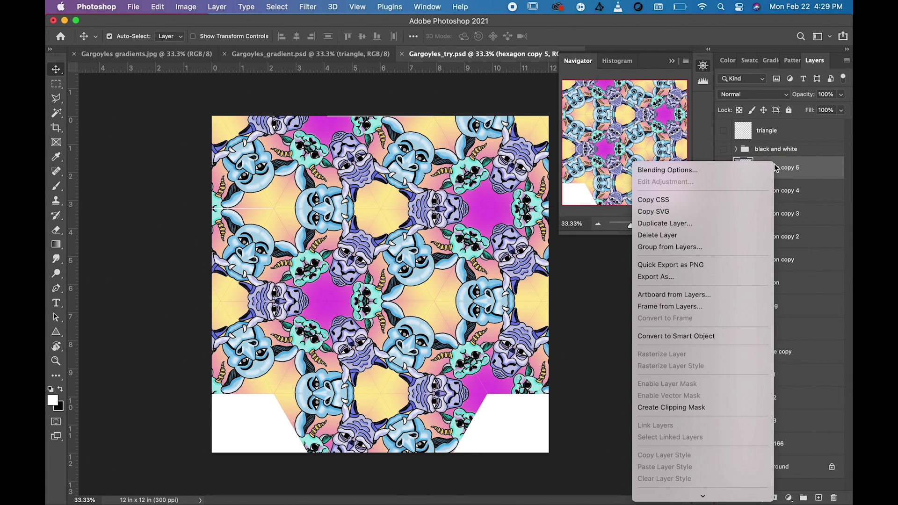
pyautogui.click(733, 225)
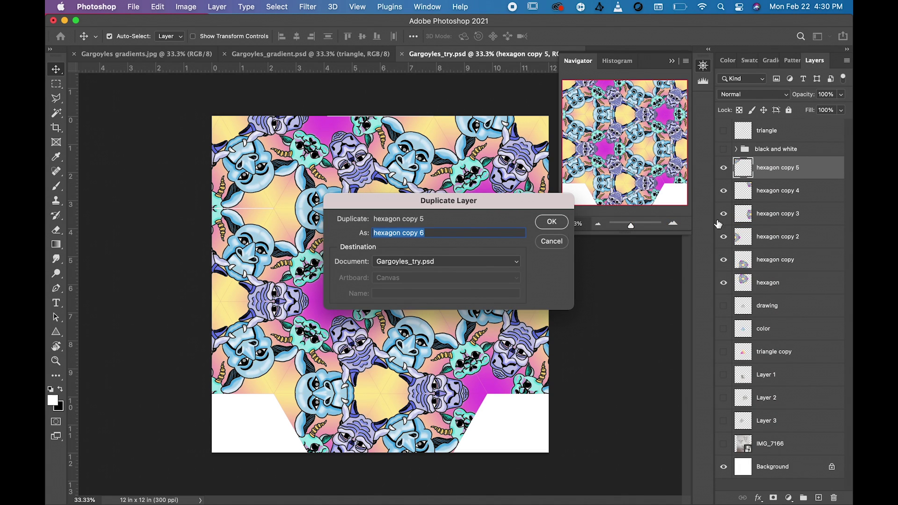
pyautogui.click(549, 222)
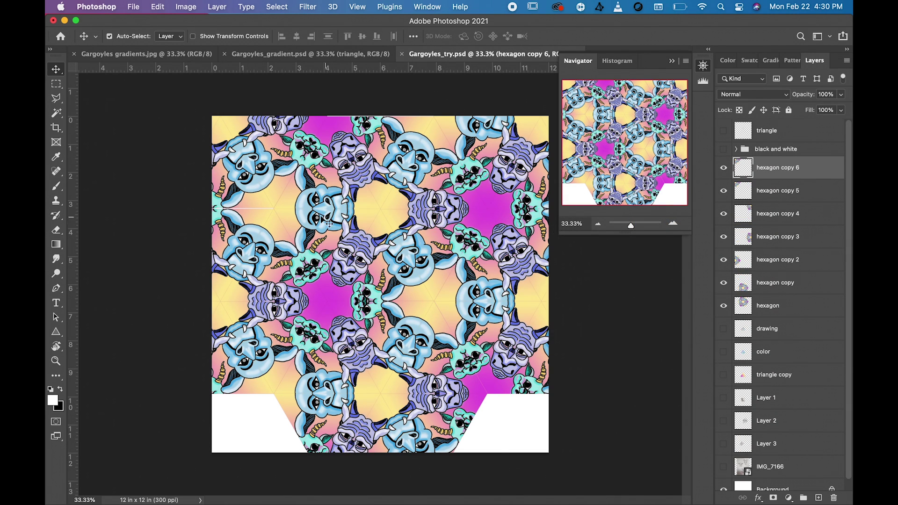
pyautogui.moveTo(273, 189); pyautogui.dragTo(239, 500)
pyautogui.press('super+z')
pyautogui.moveTo(282, 166); pyautogui.dragTo(257, 435)
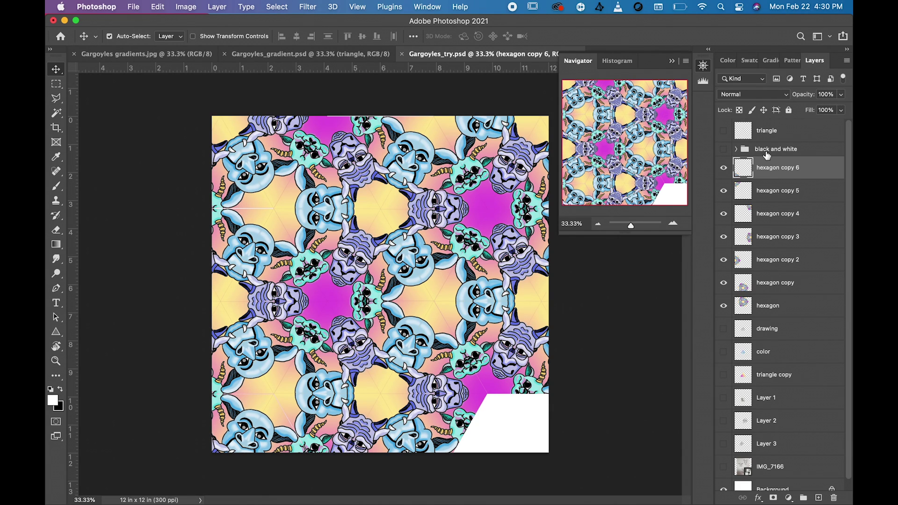
# - Duplicate copy 6 as hexagon copy 7 and place it in the bottom-right white gap
pyautogui.rightClick(773, 168)
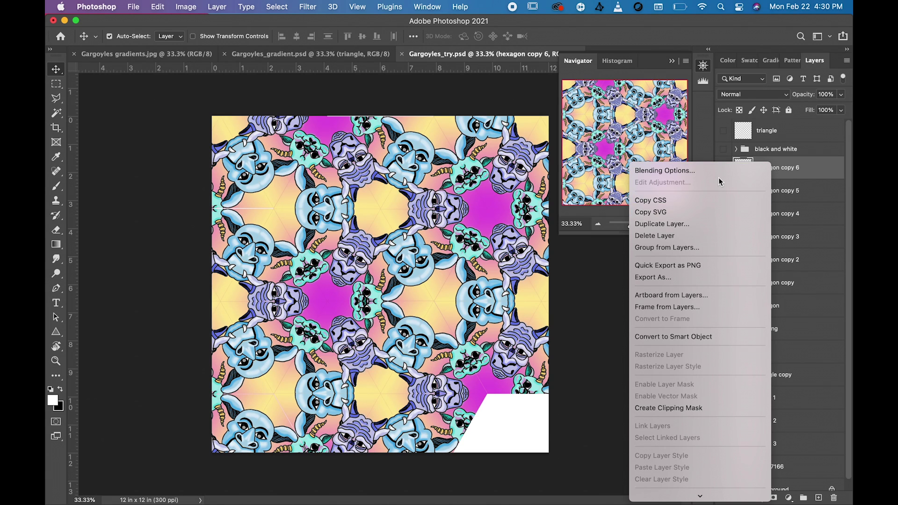
pyautogui.click(714, 224)
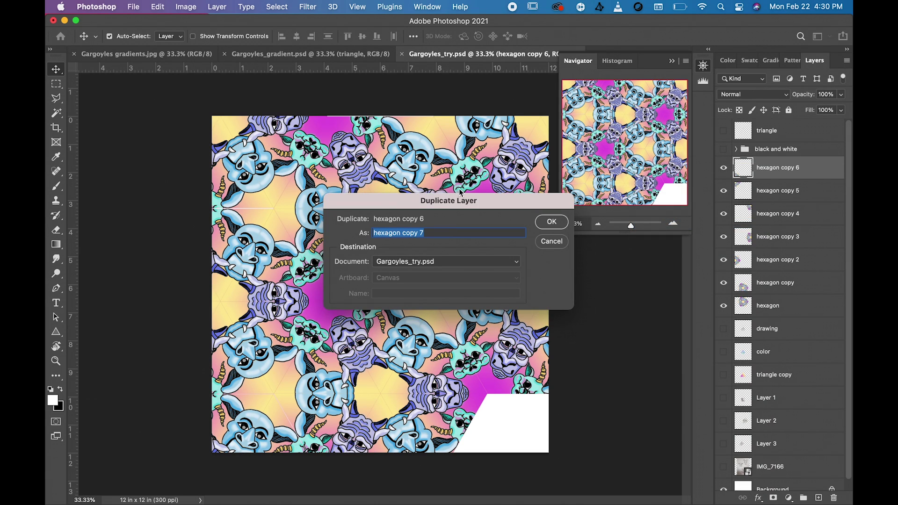
pyautogui.click(556, 228)
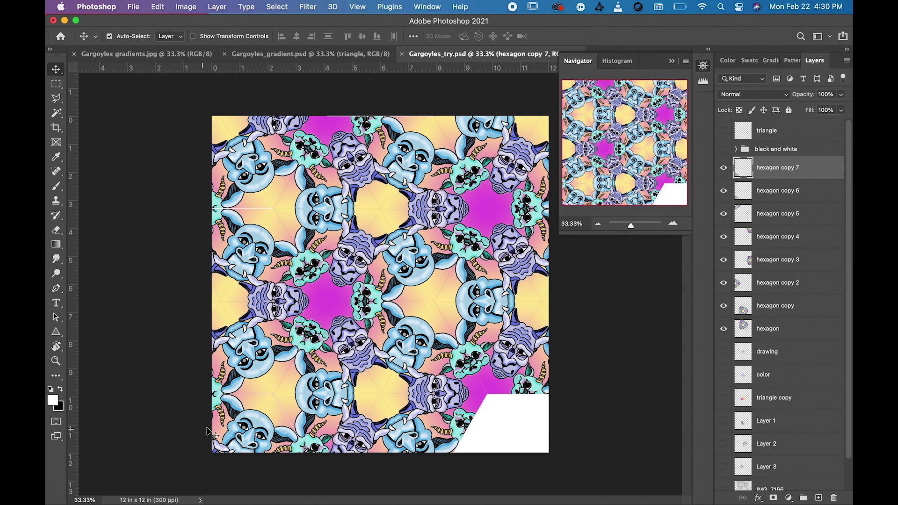
pyautogui.moveTo(252, 424); pyautogui.dragTo(560, 422)
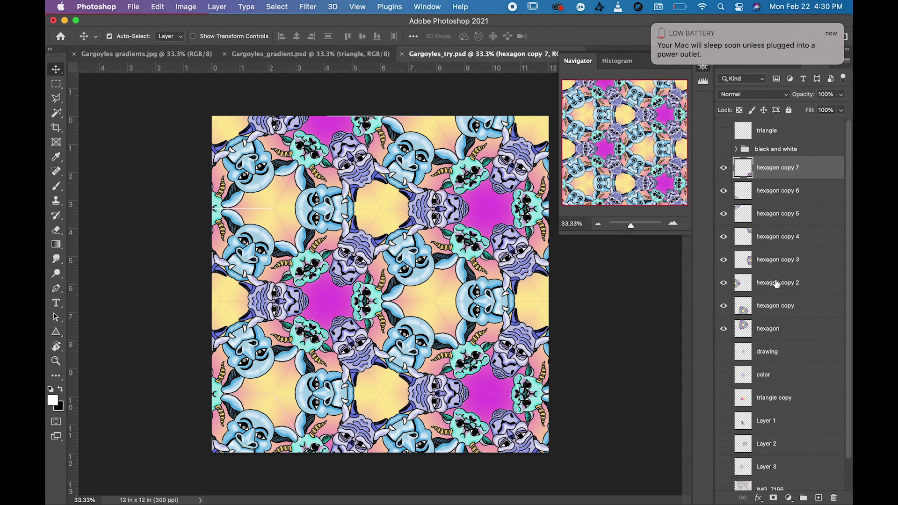
pyautogui.click(778, 327)
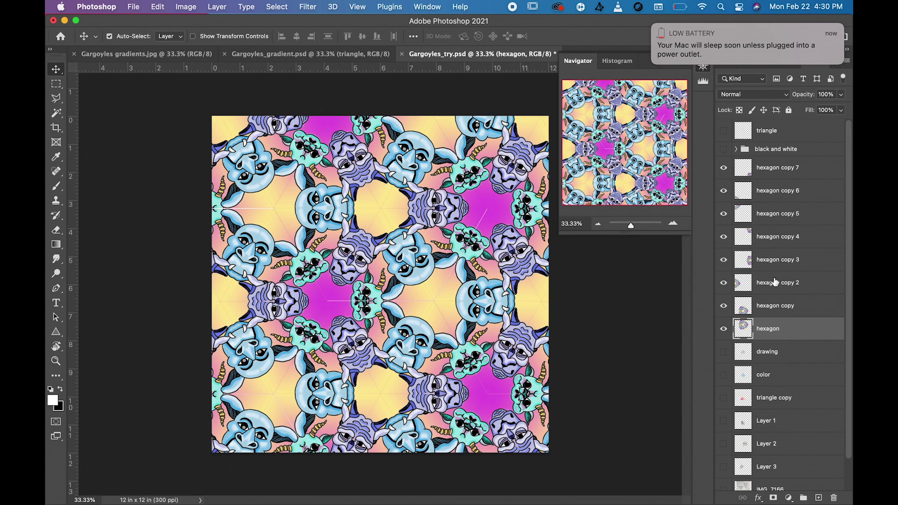
pyautogui.click(775, 261)
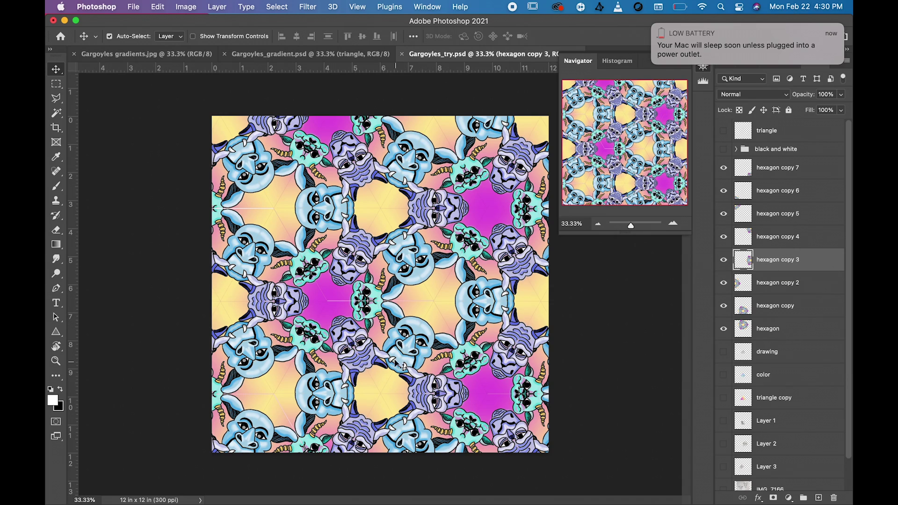
pyautogui.click(780, 311)
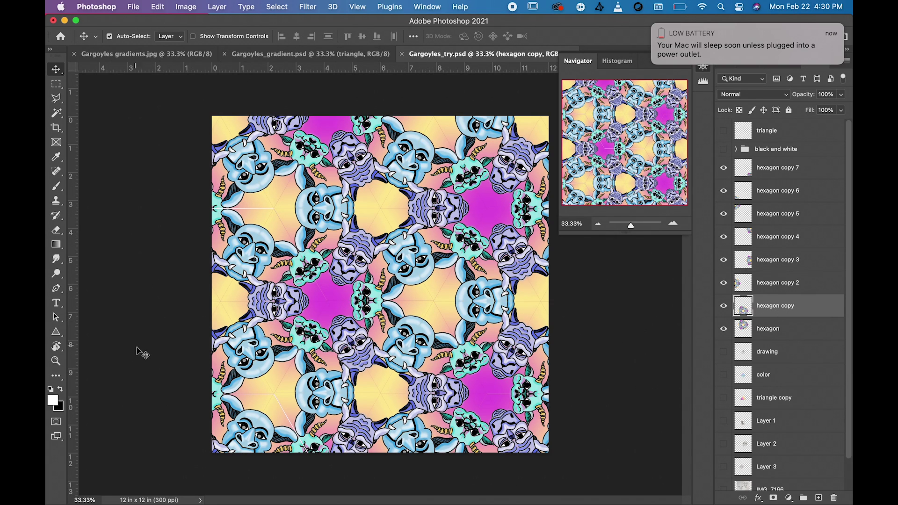
pyautogui.click(761, 288)
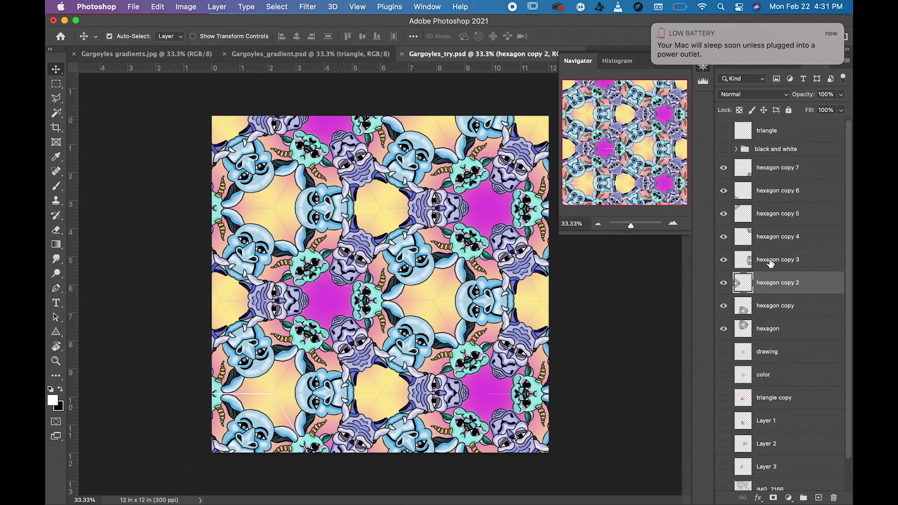
pyautogui.click(767, 192)
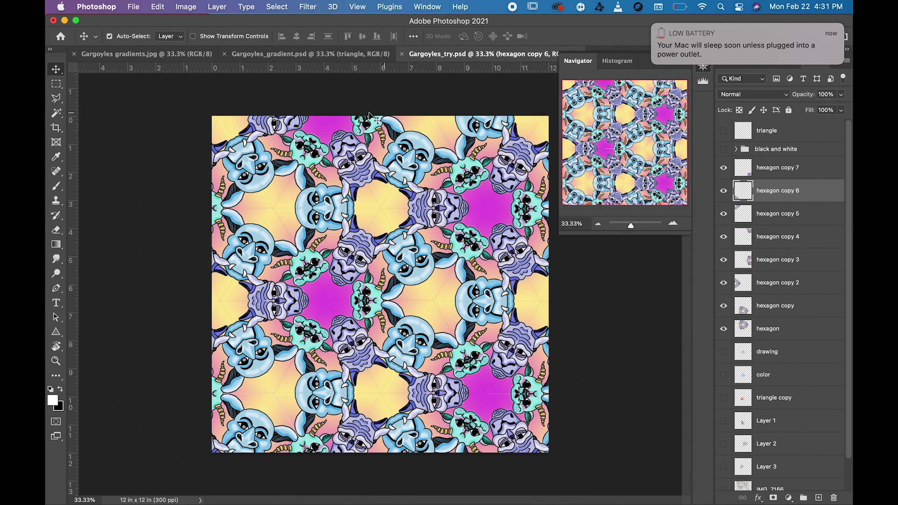
# - Save a quality-12 JPEG copy with the user's surname prefixed to its name, then resave the PSD
pyautogui.click(134, 7)
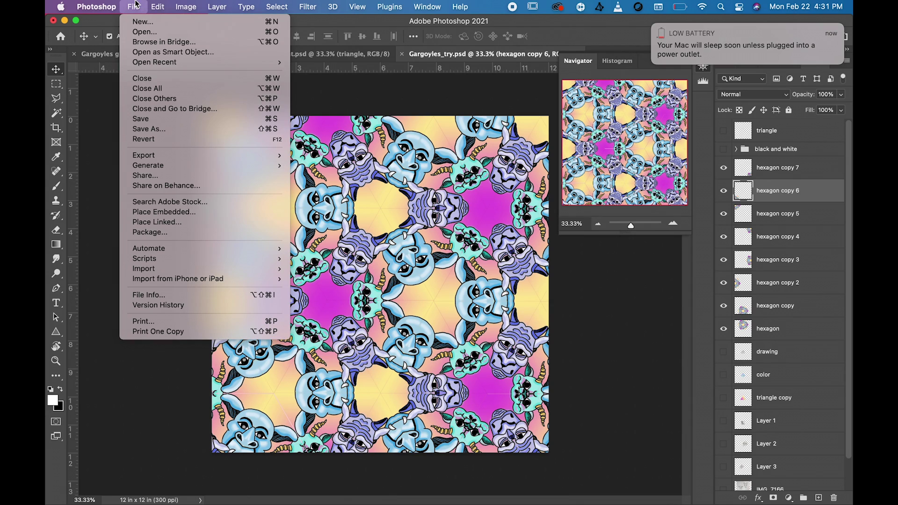
pyautogui.click(172, 130)
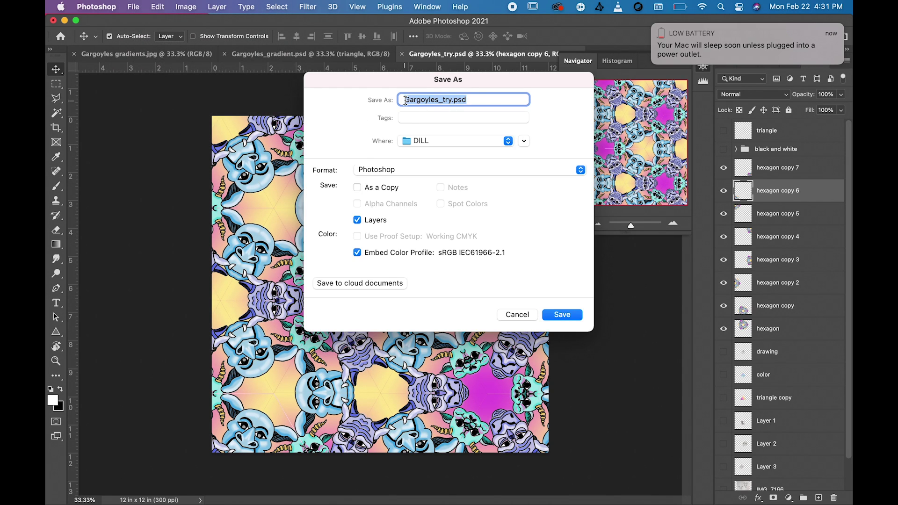
pyautogui.click(405, 100)
pyautogui.write('Smith')
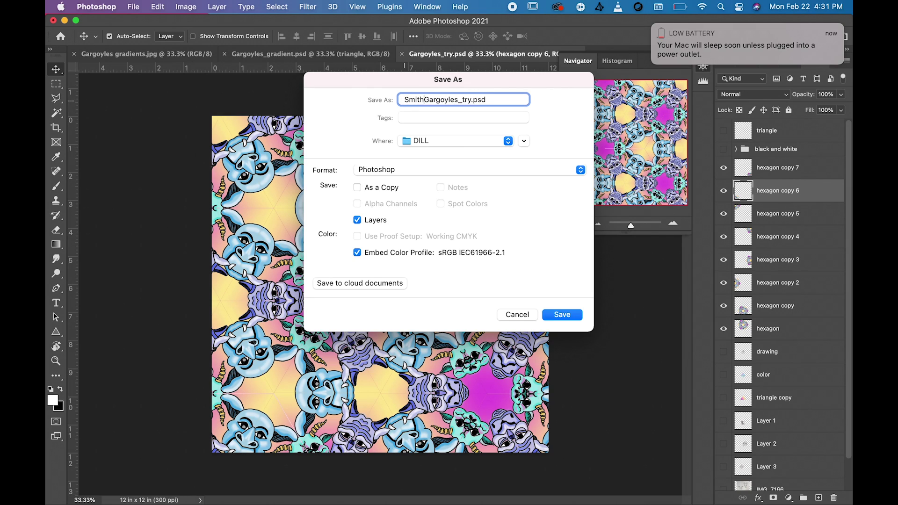
pyautogui.write('_')
pyautogui.click(407, 170)
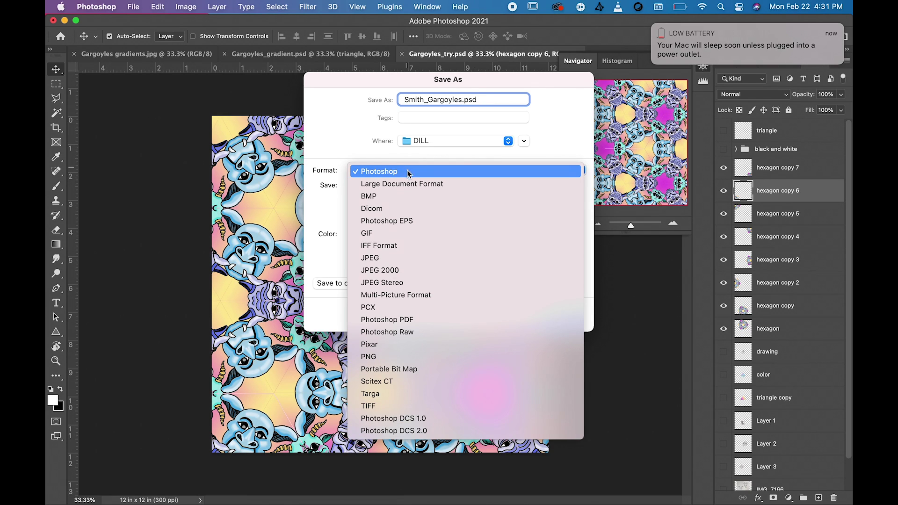
pyautogui.click(413, 259)
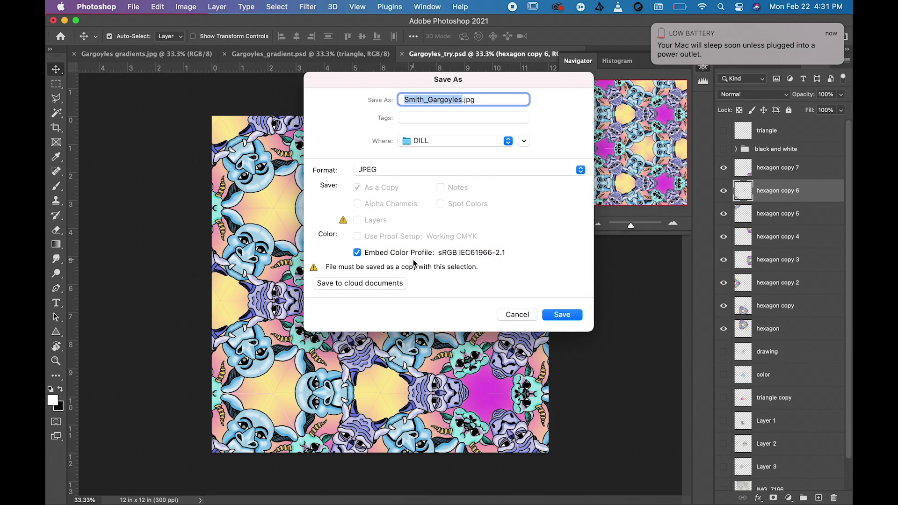
pyautogui.click(561, 316)
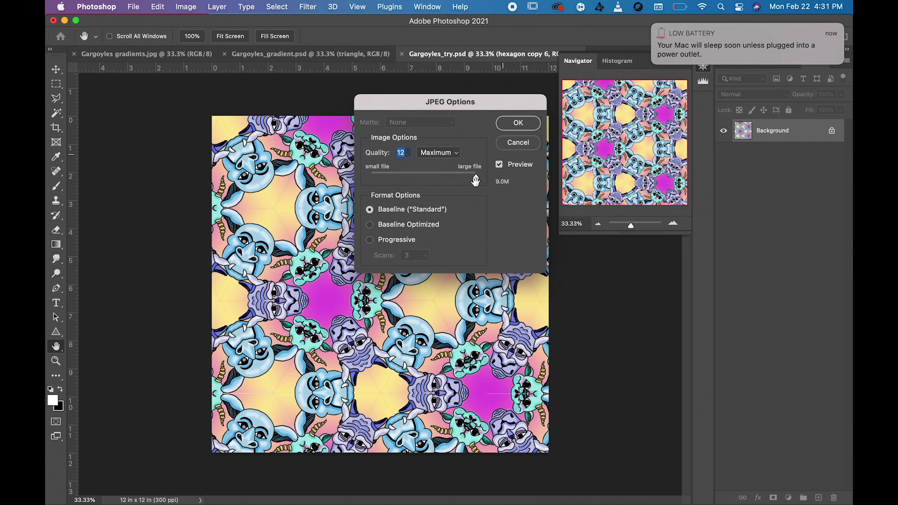
pyautogui.click(519, 124)
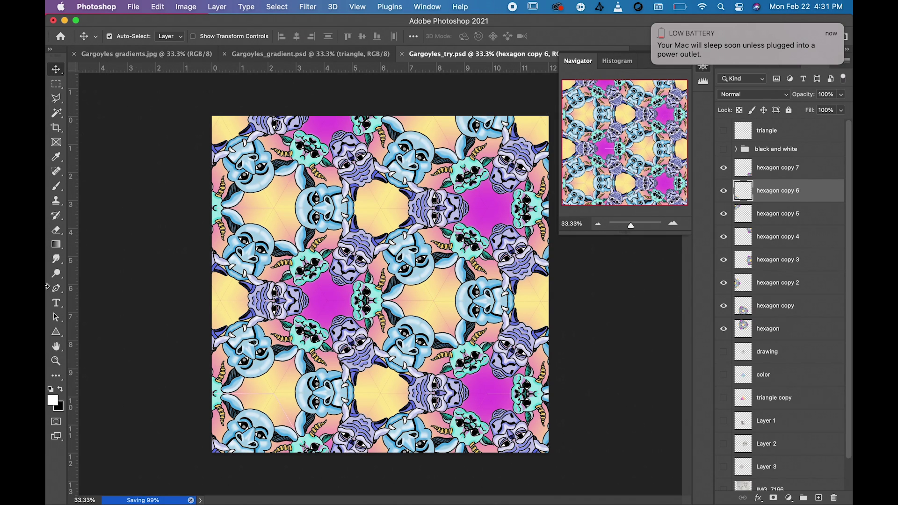
pyautogui.click(134, 7)
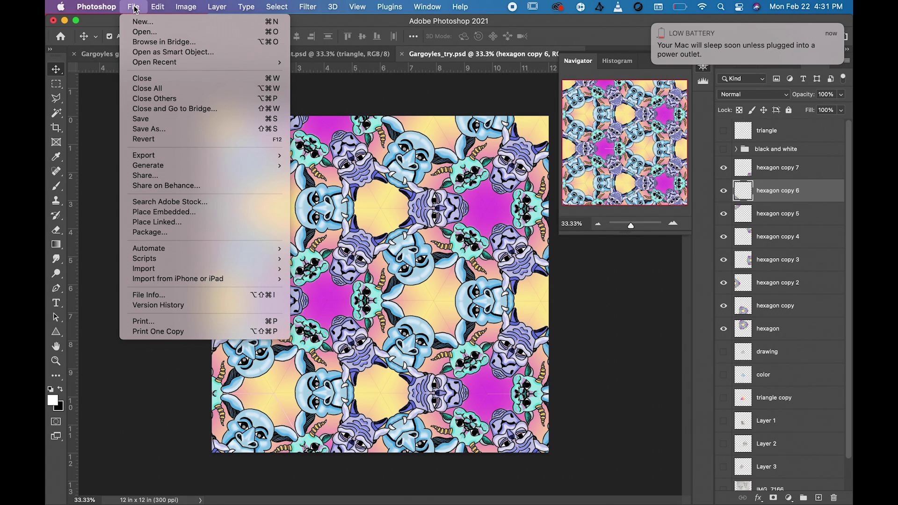
pyautogui.click(151, 120)
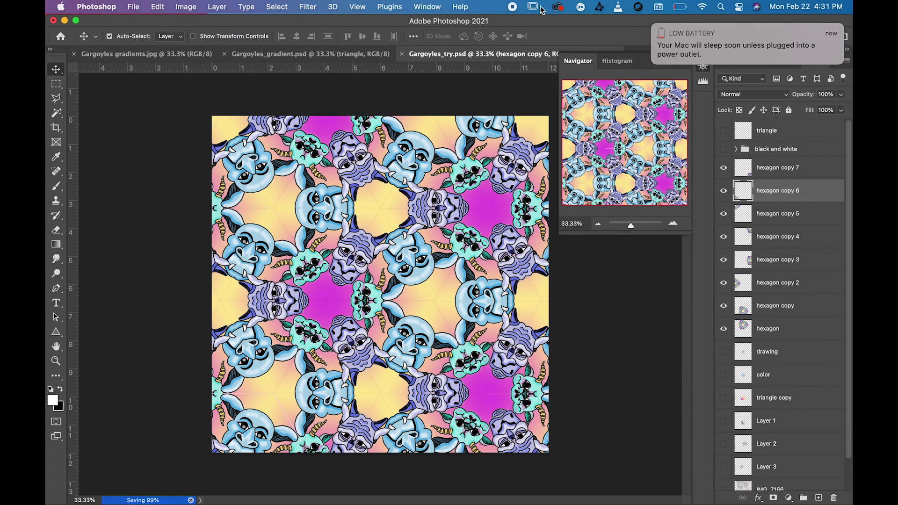